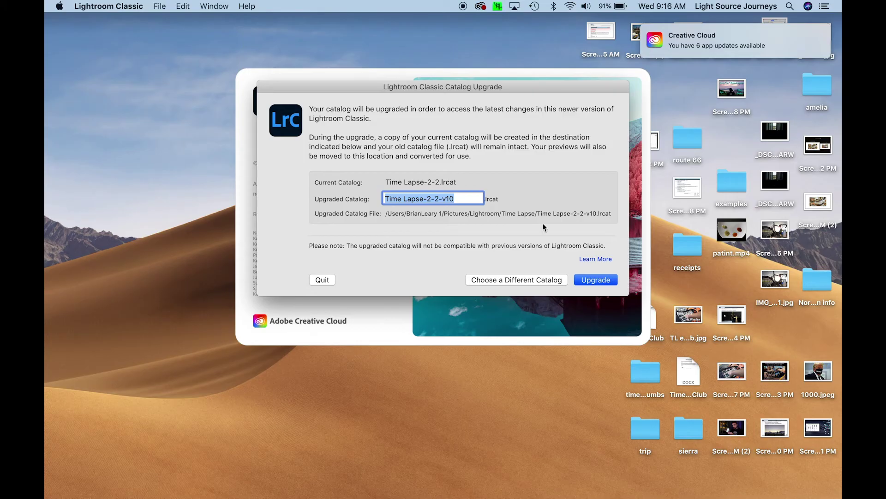
Upgrade the current catalog for the newer version under the name Time Lapse-2-2-v10
{"action": "left_click", "coordinate": [593, 280]}
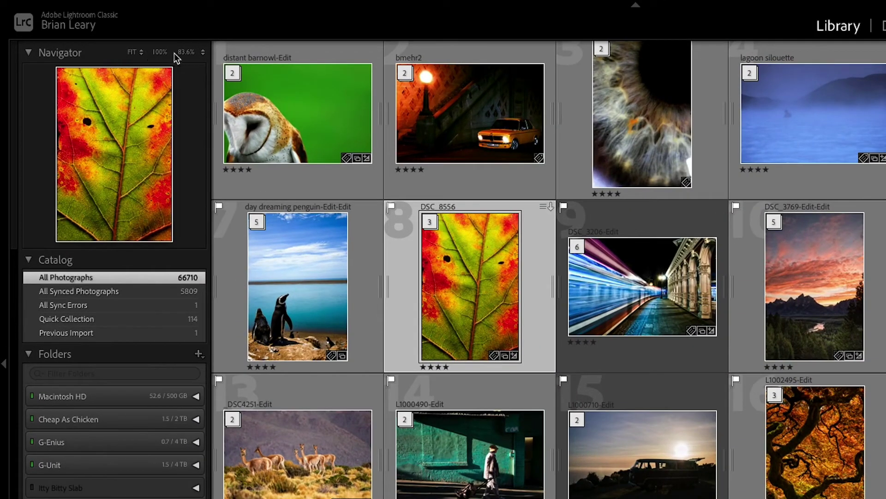
Check the Navigator's fit and percentage zoom options, and box-zoom into the lower centre of leaf photo DSC_8556
{"action": "left_click", "coordinate": [141, 53]}
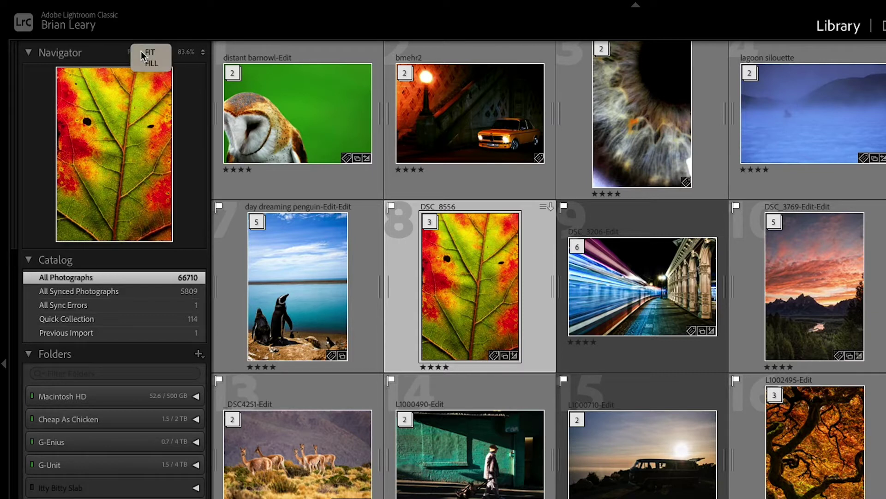
{"action": "left_click", "coordinate": [115, 51]}
{"action": "left_click", "coordinate": [202, 54]}
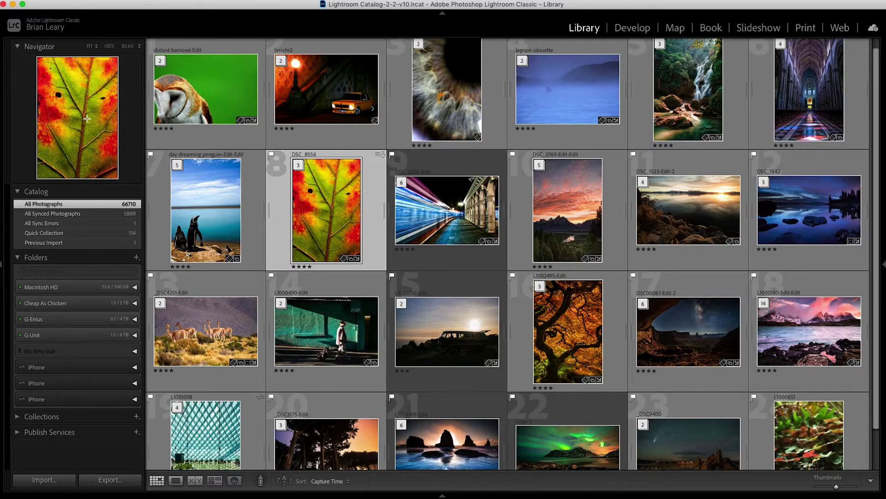
{"action": "left_click", "coordinate": [87, 118]}
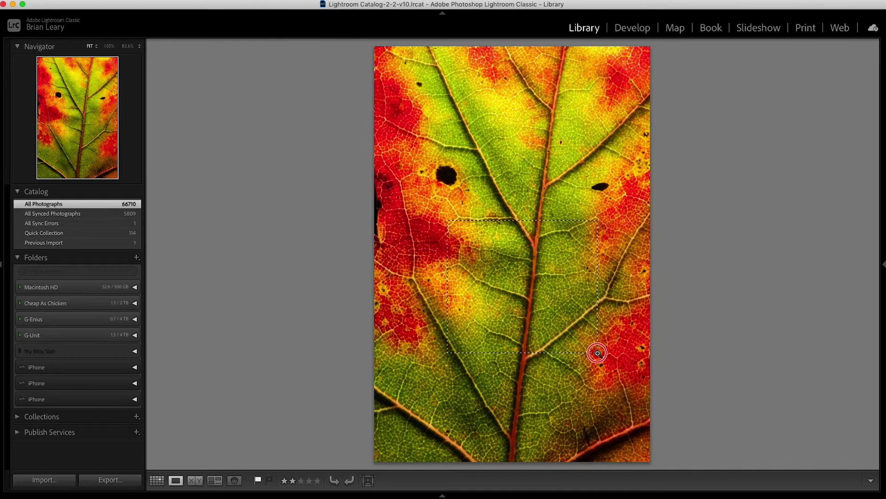
{"action": "left_click_drag", "start_coordinate": [597, 353], "coordinate": [597, 353]}
Try box zoom and scrubby zoom on the leaf photo in the Develop module
{"action": "key", "text": "d"}
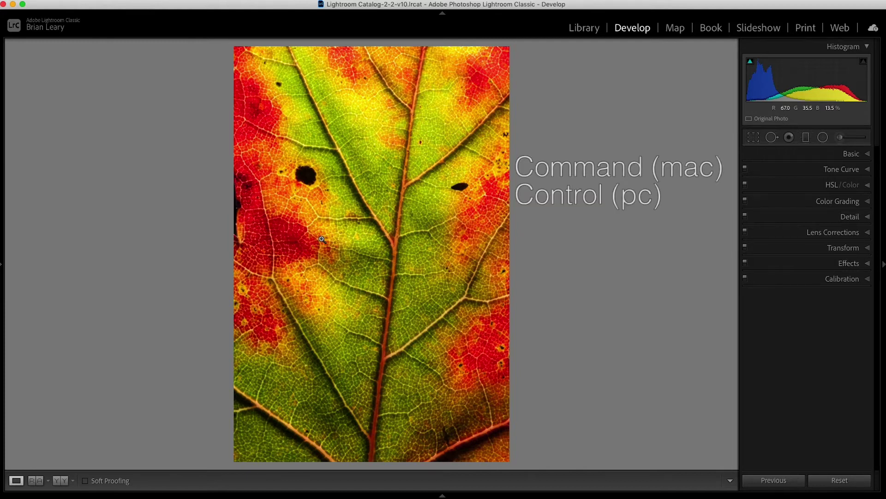
{"action": "left_click_drag", "start_coordinate": [361, 271], "coordinate": [475, 402]}
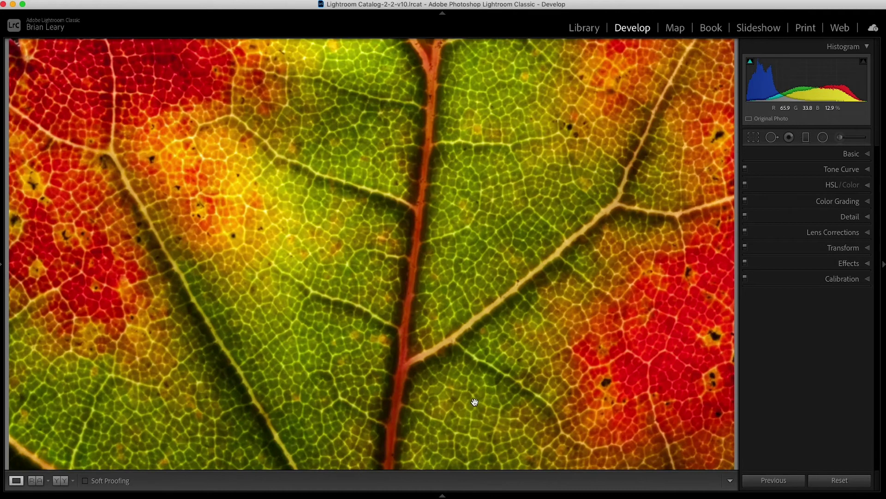
{"action": "left_click", "coordinate": [444, 269]}
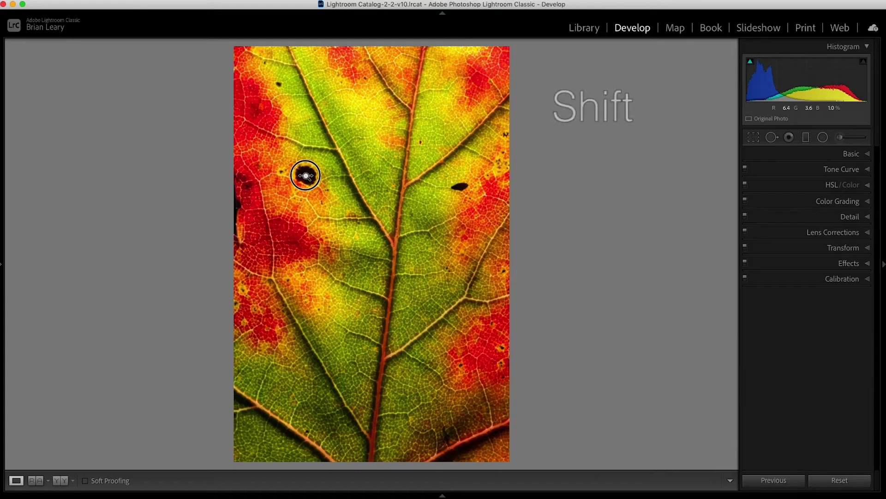
{"action": "mouse_move", "coordinate": [305, 176]}
{"action": "left_mouse_down"}
{"action": "mouse_move", "coordinate": [398, 178]}
{"action": "mouse_move", "coordinate": [322, 172]}
{"action": "left_mouse_up"}
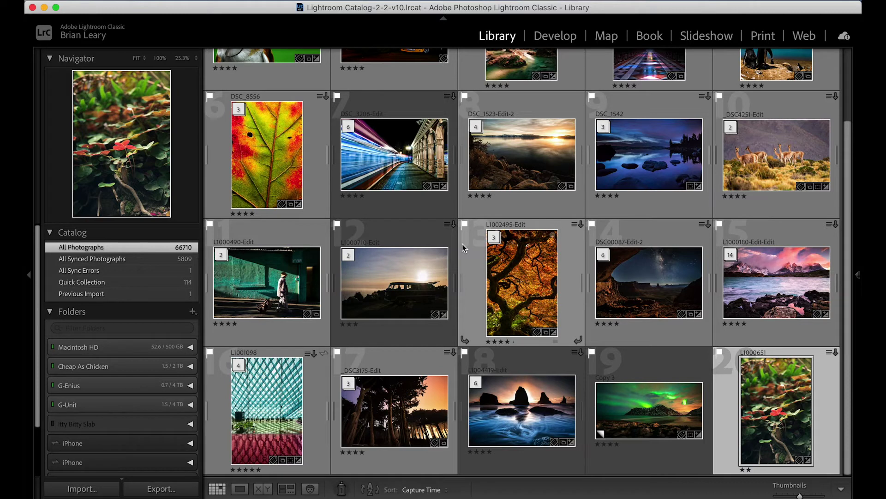
Open forest plant photo L1000651 in Develop and set Color Grading luminance to -26 for shadows, +39 for highlights and -18 for midtones
{"action": "key", "text": "d"}
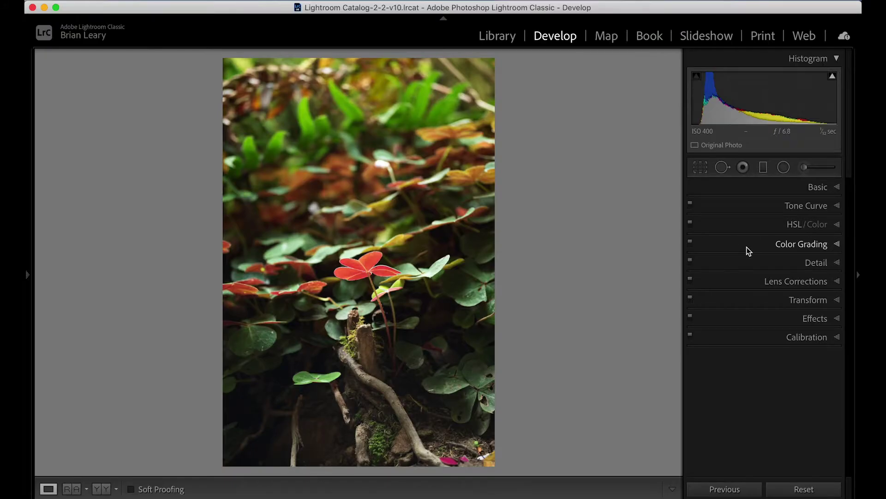
{"action": "left_click", "coordinate": [748, 248]}
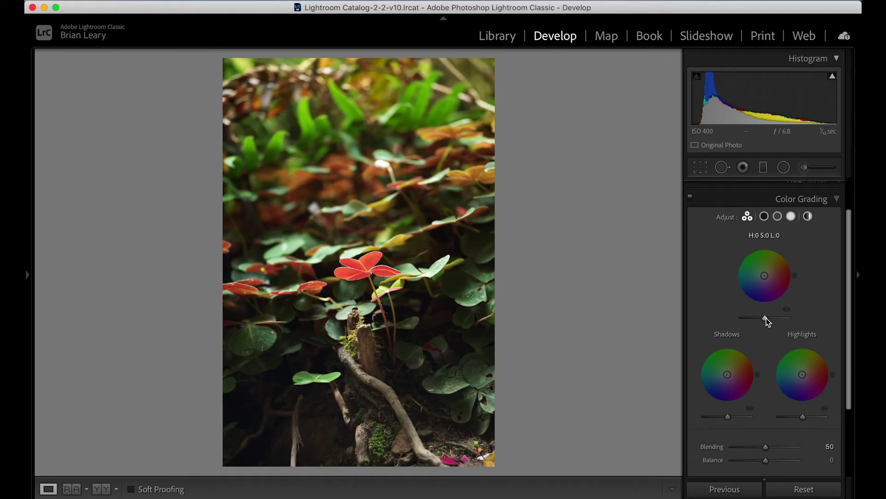
{"action": "mouse_move", "coordinate": [766, 322]}
{"action": "left_mouse_down"}
{"action": "mouse_move", "coordinate": [734, 318]}
{"action": "mouse_move", "coordinate": [786, 318]}
{"action": "mouse_move", "coordinate": [747, 317]}
{"action": "mouse_move", "coordinate": [783, 318]}
{"action": "mouse_move", "coordinate": [765, 319]}
{"action": "left_mouse_up"}
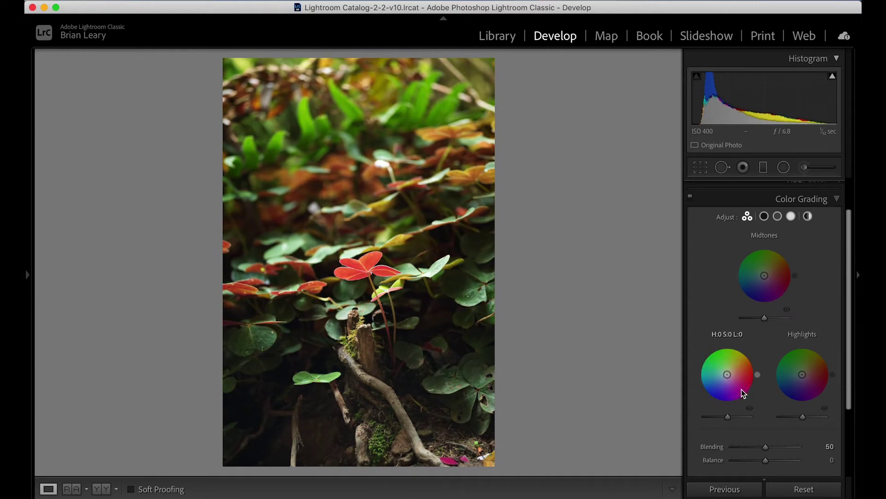
{"action": "mouse_move", "coordinate": [726, 419]}
{"action": "left_mouse_down"}
{"action": "mouse_move", "coordinate": [717, 417]}
{"action": "mouse_move", "coordinate": [738, 419]}
{"action": "mouse_move", "coordinate": [729, 420]}
{"action": "left_mouse_up"}
{"action": "mouse_move", "coordinate": [802, 418]}
{"action": "left_mouse_down"}
{"action": "mouse_move", "coordinate": [790, 418]}
{"action": "mouse_move", "coordinate": [813, 418]}
{"action": "mouse_move", "coordinate": [803, 419]}
{"action": "left_mouse_up"}
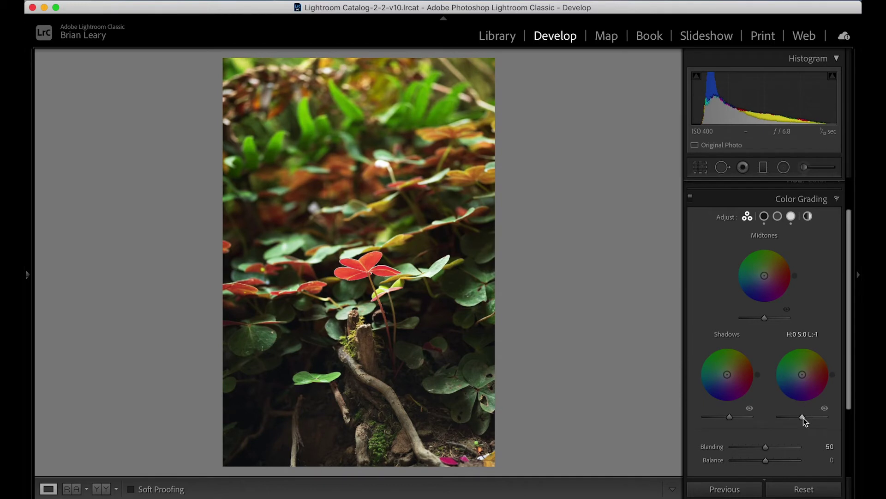
{"action": "left_click_drag", "start_coordinate": [730, 418], "coordinate": [722, 419]}
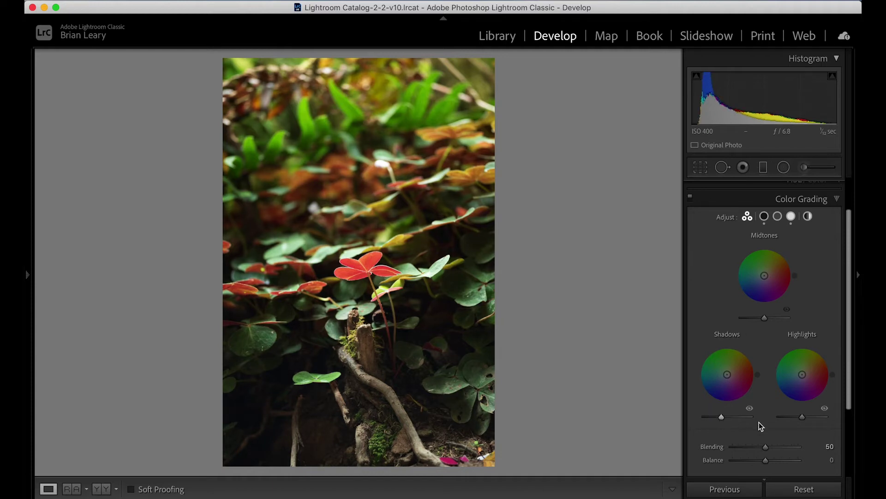
{"action": "left_click_drag", "start_coordinate": [802, 417], "coordinate": [812, 417]}
{"action": "left_click_drag", "start_coordinate": [764, 318], "coordinate": [762, 319]}
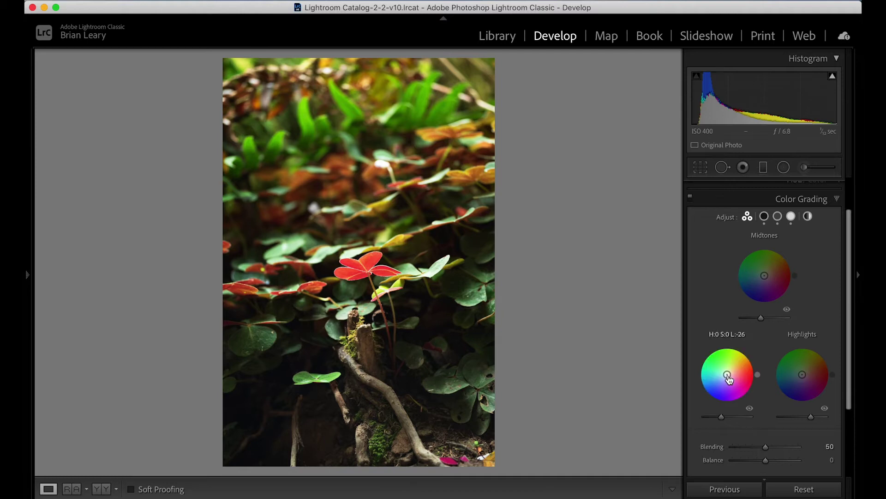
Tint the plant photo's shadows blue in Color Grading, at a hue of about 220
{"action": "mouse_move", "coordinate": [727, 374]}
{"action": "left_mouse_down"}
{"action": "mouse_move", "coordinate": [713, 391]}
{"action": "mouse_move", "coordinate": [723, 377]}
{"action": "left_mouse_up"}
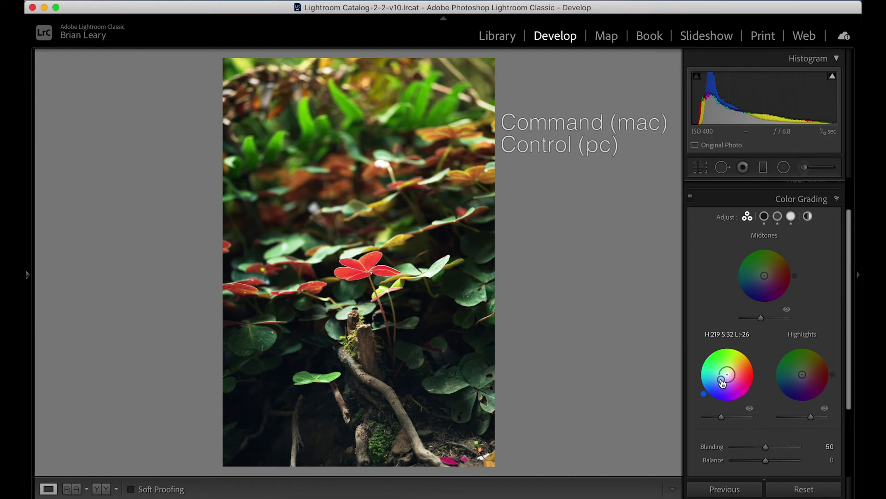
{"action": "left_click_drag", "start_coordinate": [721, 378], "coordinate": [723, 380]}
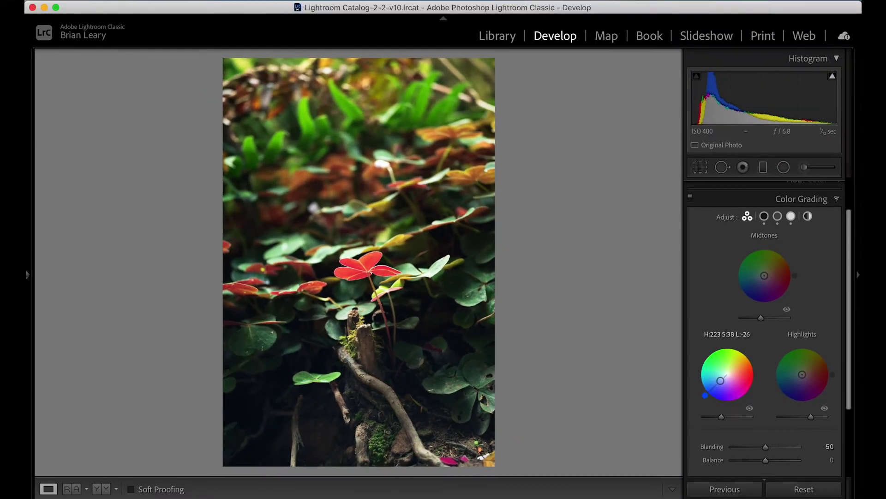
{"action": "left_click_drag", "start_coordinate": [688, 380], "coordinate": [720, 381]}
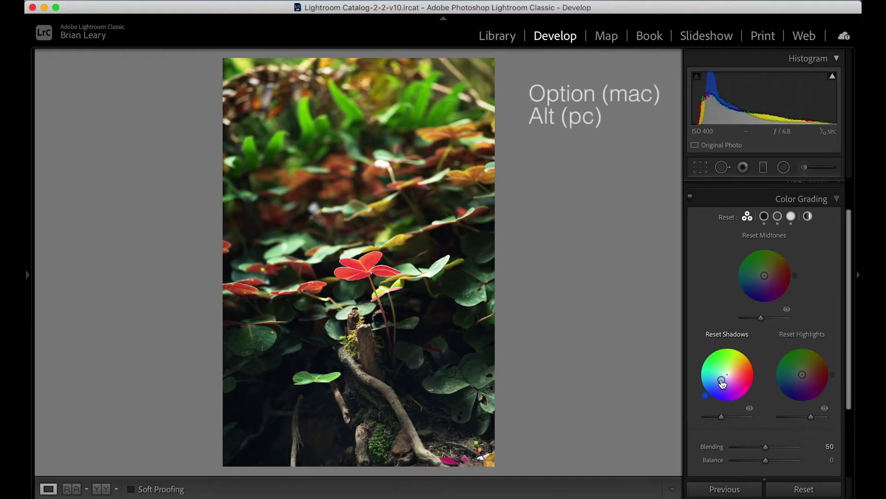
{"action": "left_click", "coordinate": [722, 381]}
{"action": "left_click_drag", "start_coordinate": [721, 379], "coordinate": [721, 379]}
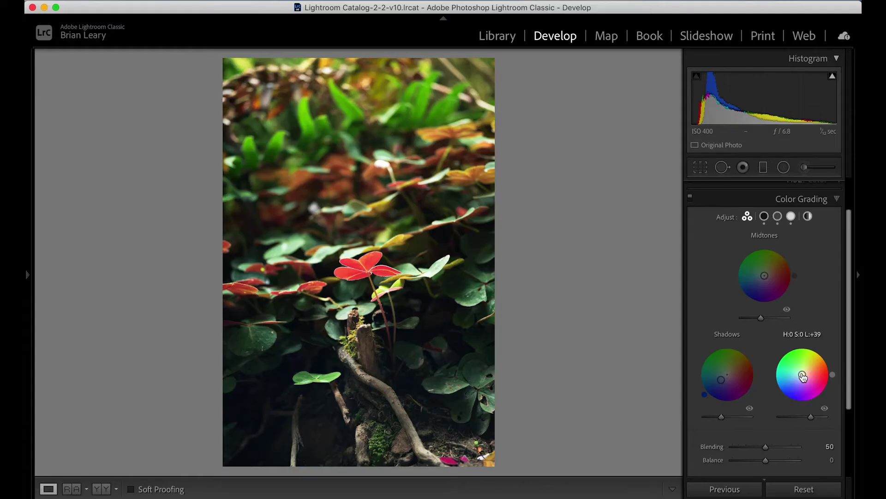
Tint the plant photo's highlights red-orange at hue 16 with moderate saturation in Color Grading
{"action": "left_click_drag", "start_coordinate": [803, 374], "coordinate": [806, 372]}
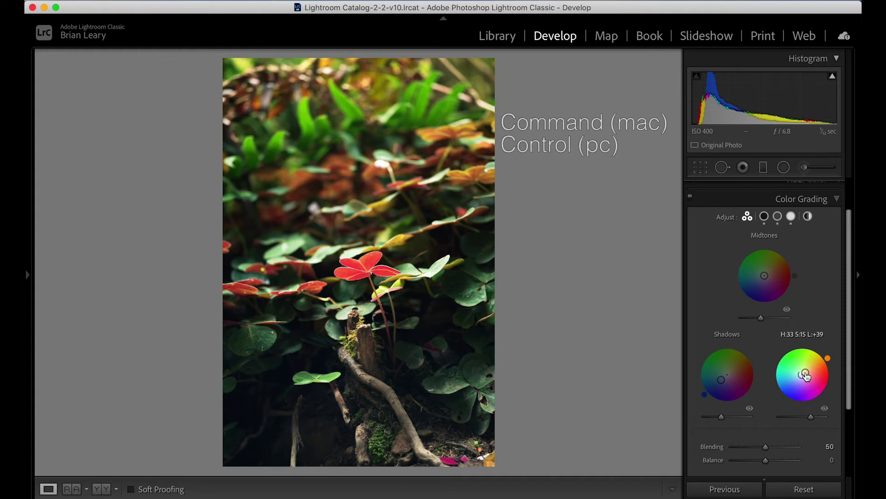
{"action": "left_click_drag", "start_coordinate": [805, 373], "coordinate": [804, 374]}
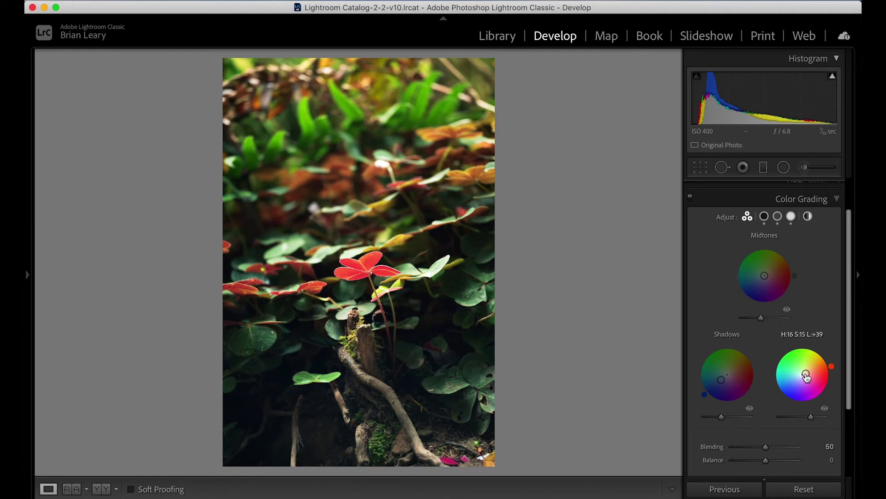
{"action": "left_click_drag", "start_coordinate": [806, 373], "coordinate": [817, 371]}
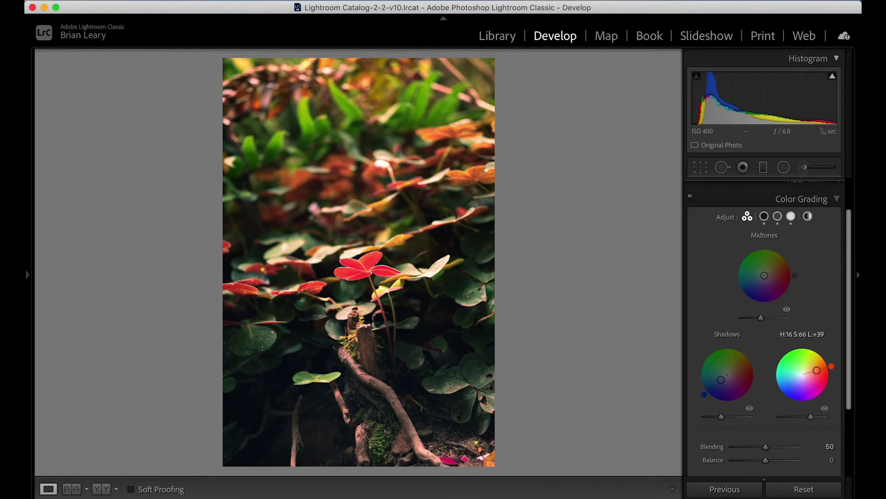
{"action": "left_click_drag", "start_coordinate": [811, 371], "coordinate": [812, 373]}
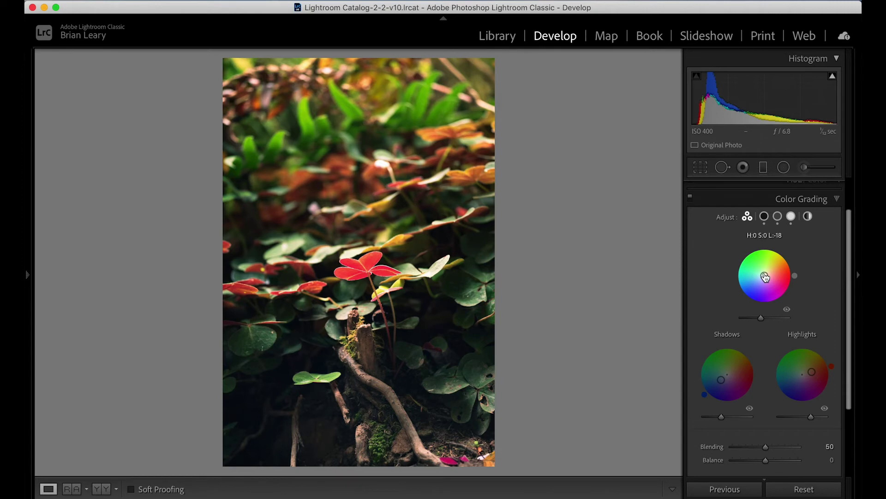
Tint the midtones green at hue 107 and saturation 21, and compare the photo with Color Grading off and on
{"action": "left_click_drag", "start_coordinate": [765, 275], "coordinate": [760, 269]}
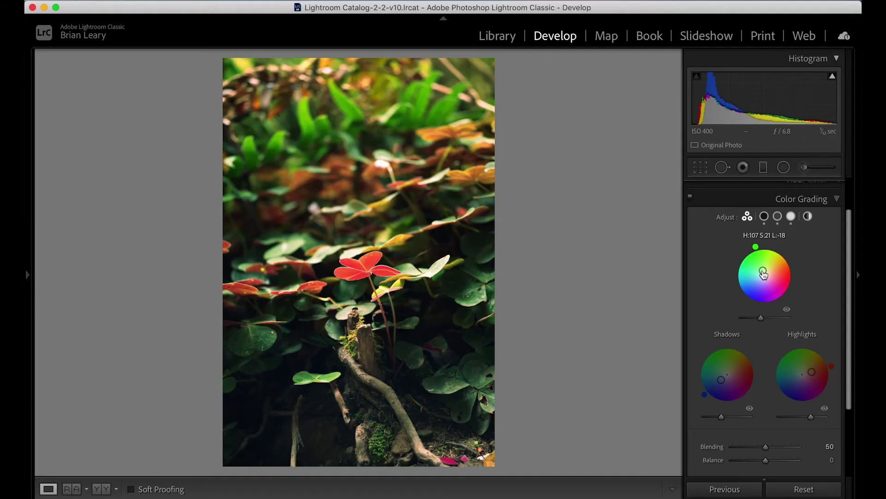
{"action": "left_click", "coordinate": [691, 199]}
{"action": "left_click", "coordinate": [691, 199]}
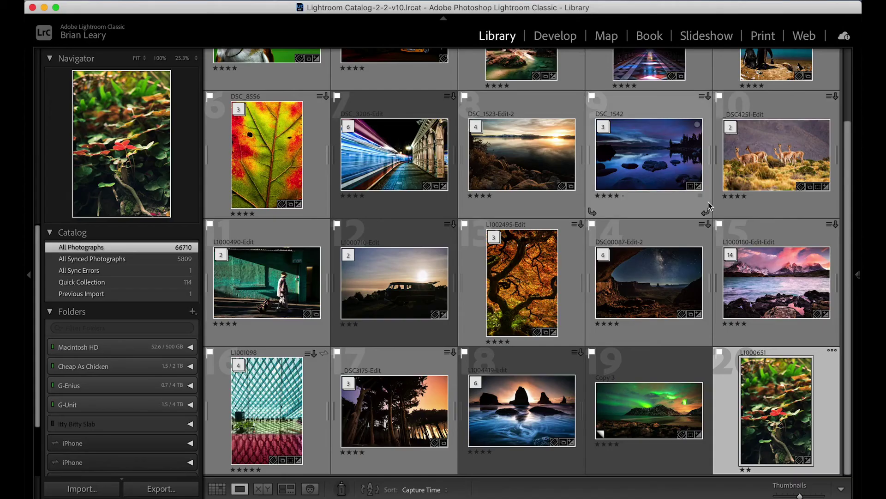
Open the camper van sunset photo in the Develop module and show its Basic adjustments
{"action": "double_click", "coordinate": [425, 276]}
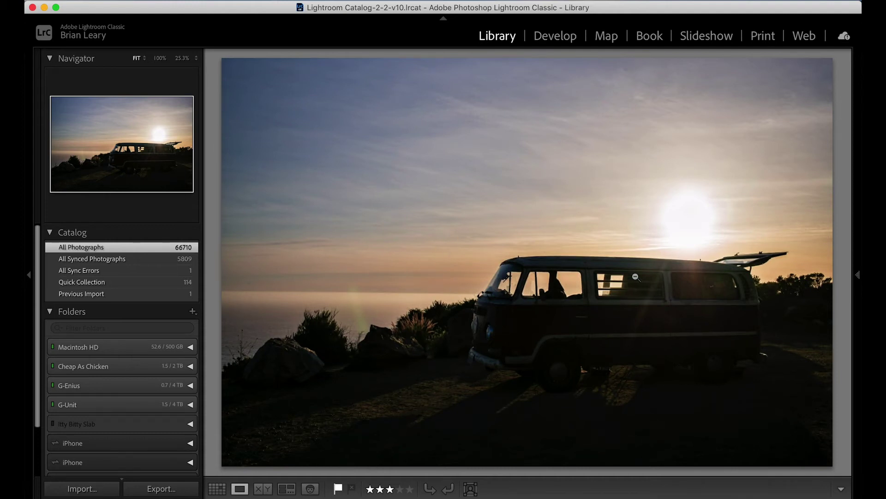
{"action": "left_click", "coordinate": [561, 36]}
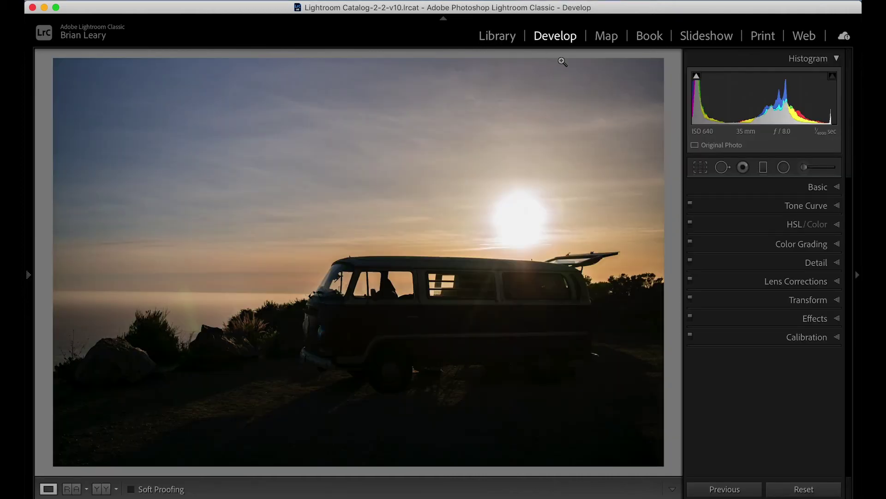
{"action": "left_click", "coordinate": [729, 186]}
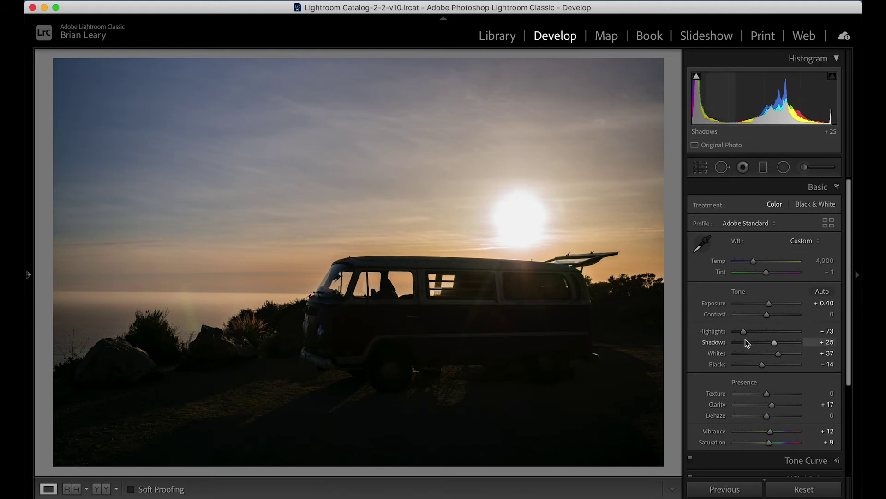
Inspect the graduated filter on the van photo and compare the edited photo with its before version
{"action": "left_click", "coordinate": [762, 171]}
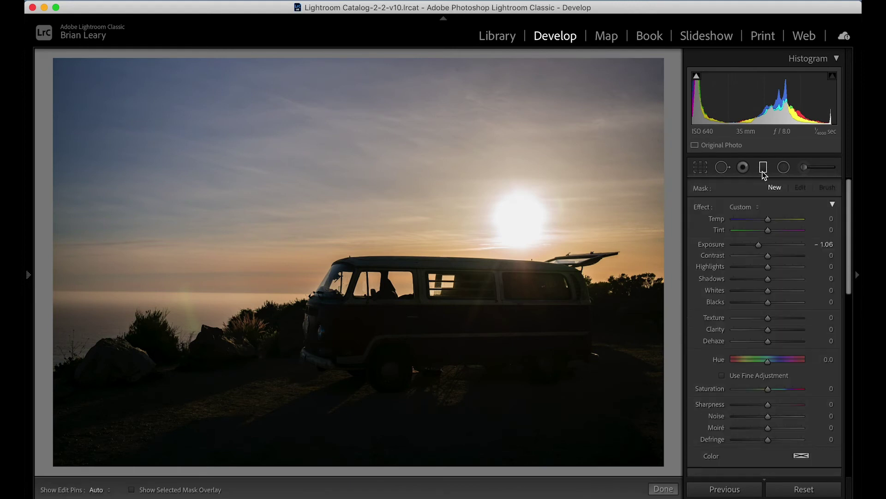
{"action": "left_click", "coordinate": [411, 273]}
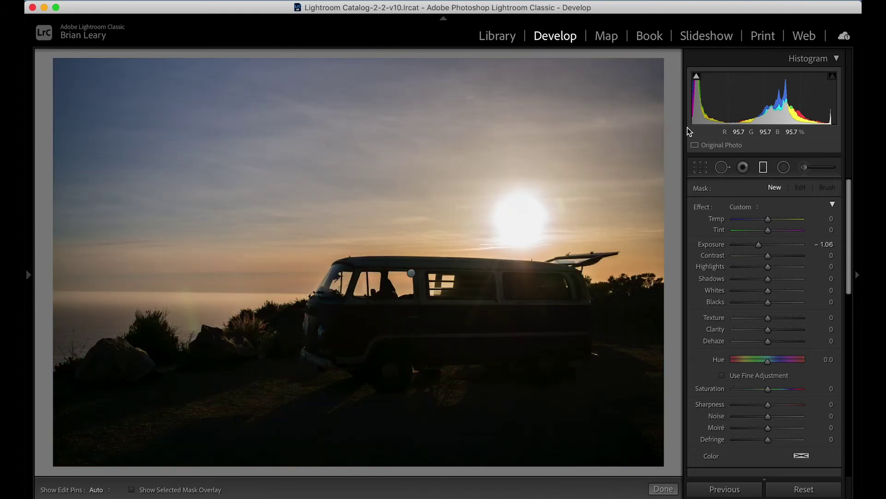
{"action": "left_click", "coordinate": [764, 169]}
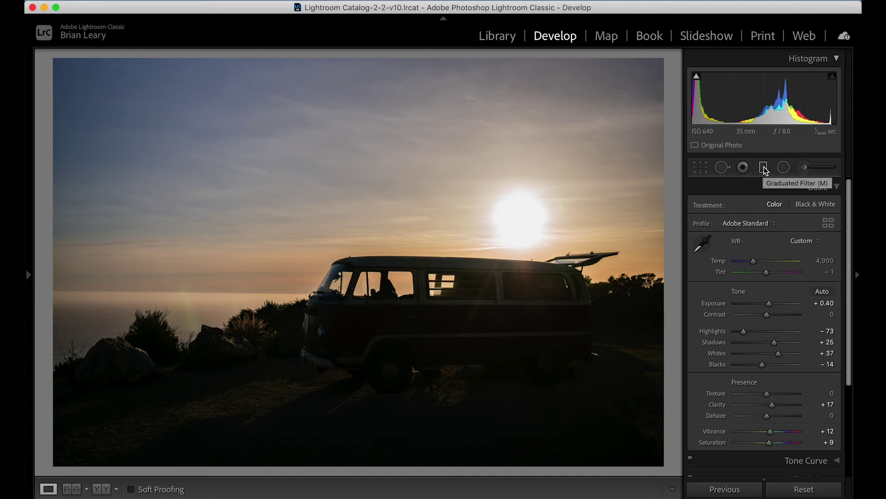
{"action": "key", "text": "backslash"}
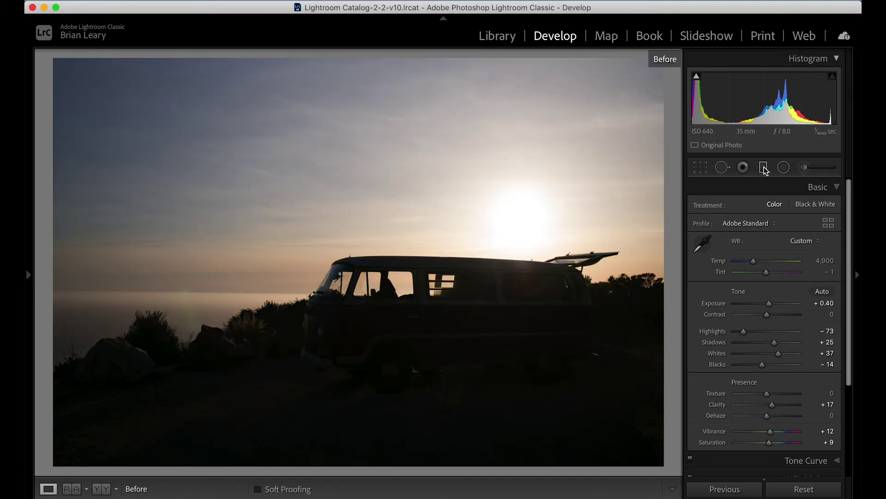
{"action": "key", "text": "backslash"}
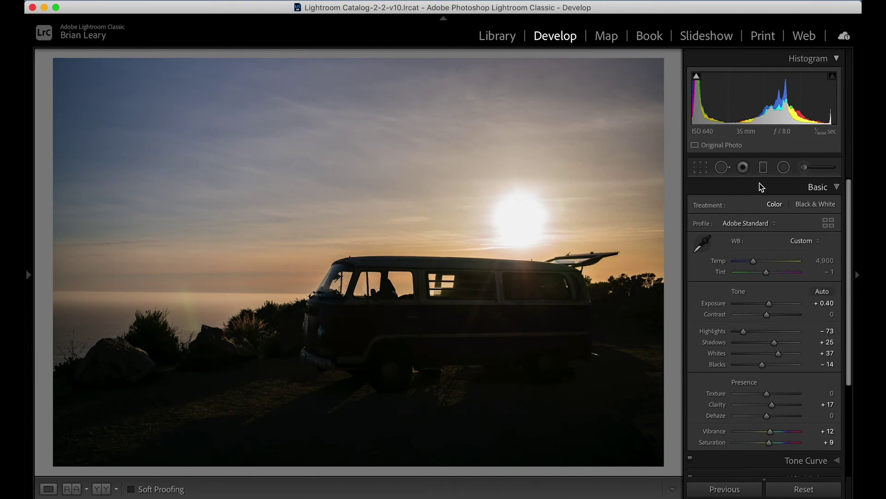
Hide the Basic adjustments and set the van photo's Color Grading shadows luminance to -14
{"action": "left_click", "coordinate": [759, 184]}
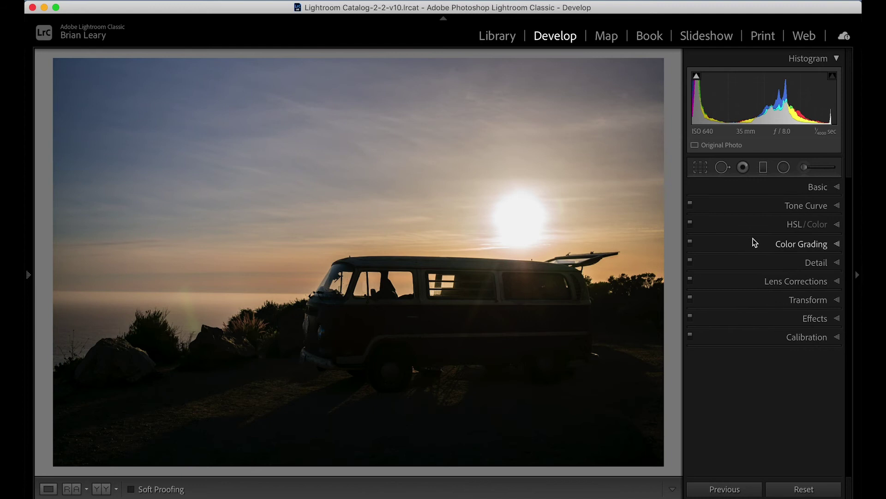
{"action": "left_click", "coordinate": [750, 243]}
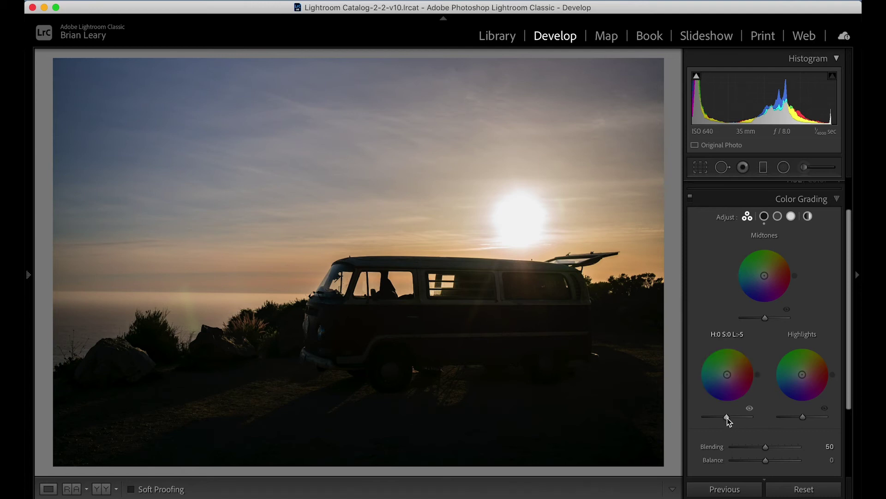
{"action": "mouse_move", "coordinate": [727, 418]}
{"action": "left_mouse_down"}
{"action": "mouse_move", "coordinate": [718, 417]}
{"action": "mouse_move", "coordinate": [734, 418]}
{"action": "mouse_move", "coordinate": [725, 417]}
{"action": "left_mouse_up"}
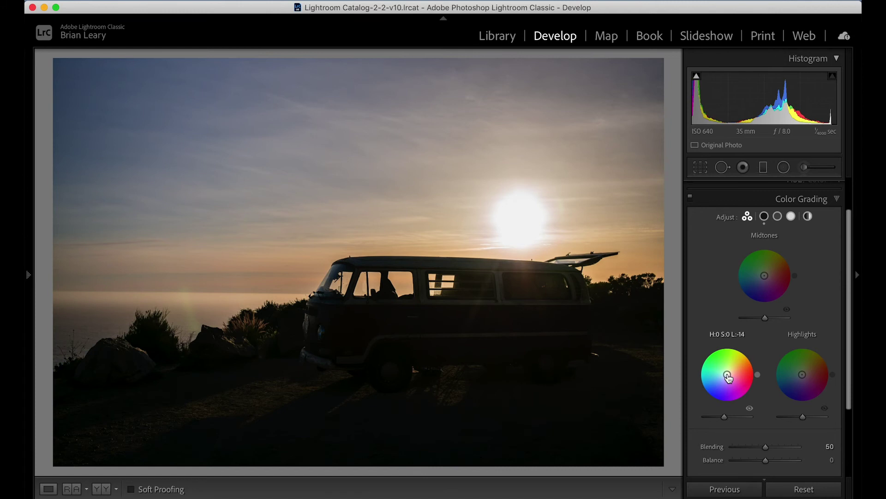
Tint the van photo's shadows blue at hue 243 with a moderate saturation of about 36
{"action": "left_click_drag", "start_coordinate": [728, 377], "coordinate": [724, 378]}
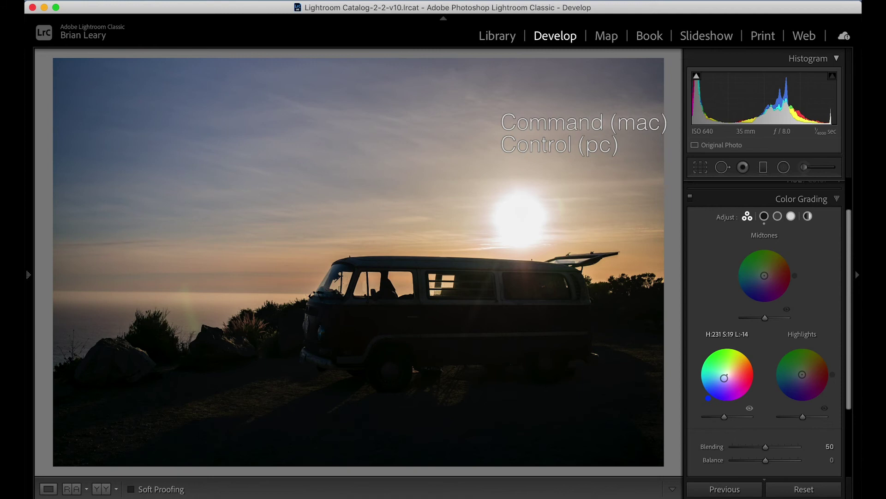
{"action": "left_click_drag", "start_coordinate": [726, 376], "coordinate": [726, 377]}
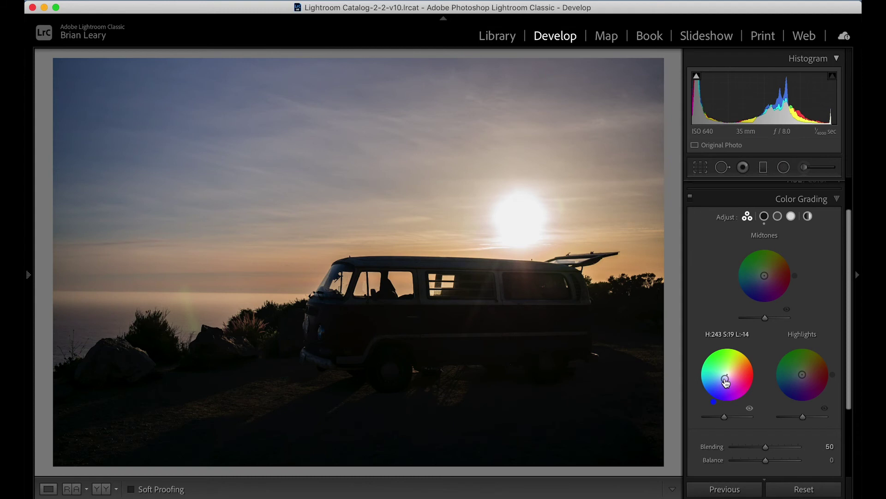
{"action": "left_click_drag", "start_coordinate": [725, 381], "coordinate": [720, 387]}
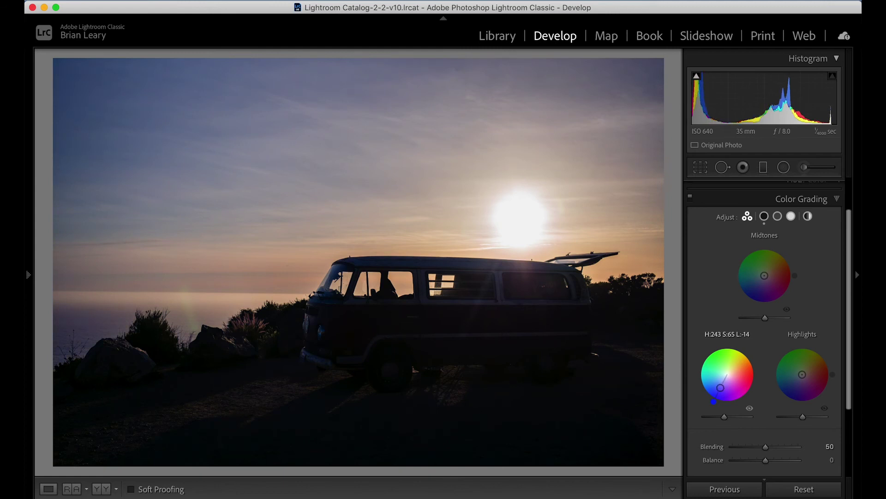
{"action": "left_click_drag", "start_coordinate": [720, 387], "coordinate": [723, 382]}
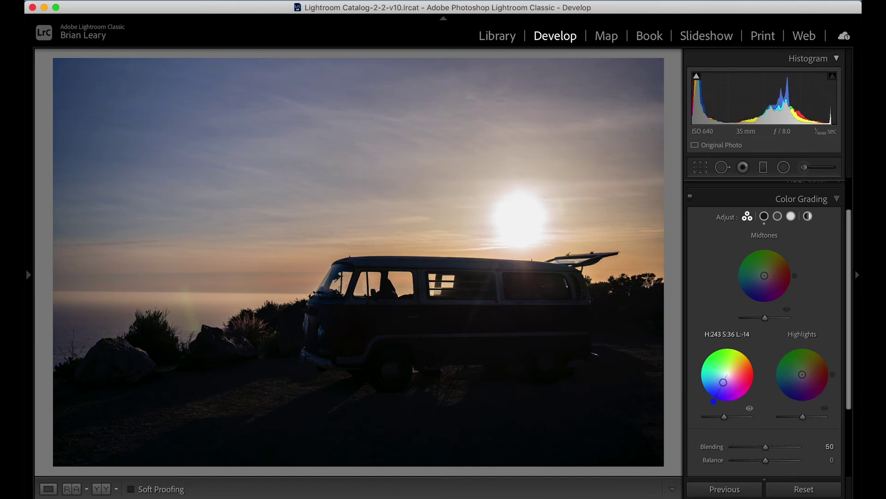
{"action": "left_click_drag", "start_coordinate": [723, 382], "coordinate": [723, 381]}
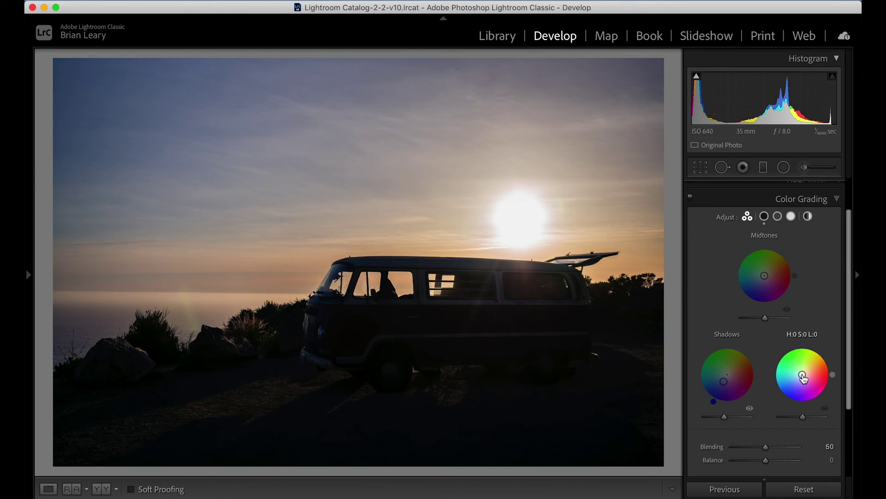
Tint the van photo's highlights golden at hue 47 and raise their saturation above 28
{"action": "mouse_move", "coordinate": [802, 374]}
{"action": "left_mouse_down"}
{"action": "mouse_move", "coordinate": [813, 368]}
{"action": "mouse_move", "coordinate": [809, 374]}
{"action": "left_mouse_up"}
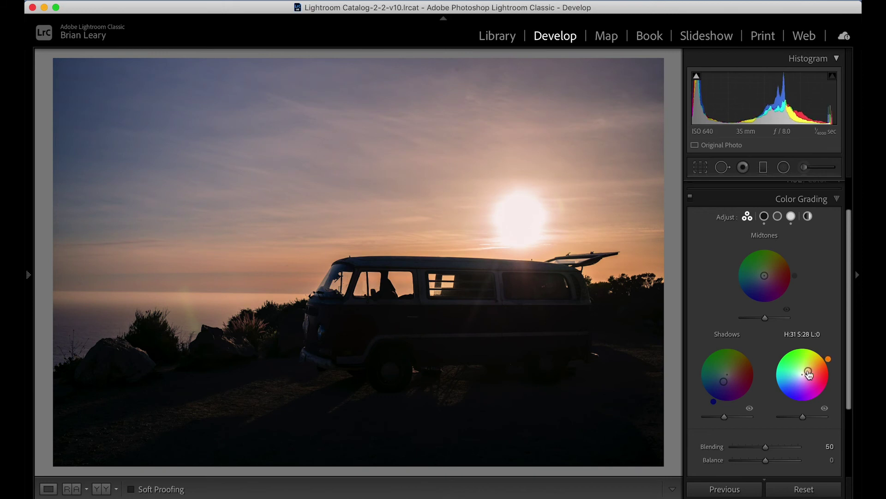
{"action": "left_click_drag", "start_coordinate": [808, 374], "coordinate": [807, 369]}
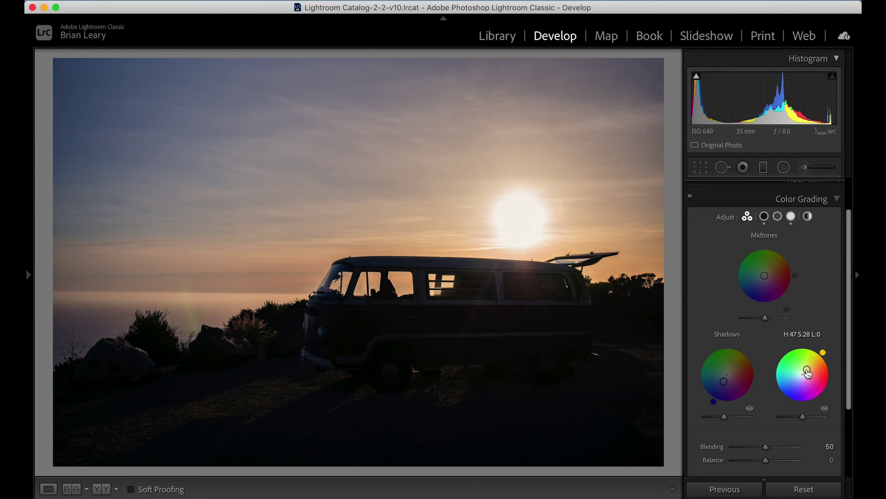
{"action": "left_click_drag", "start_coordinate": [808, 374], "coordinate": [809, 366]}
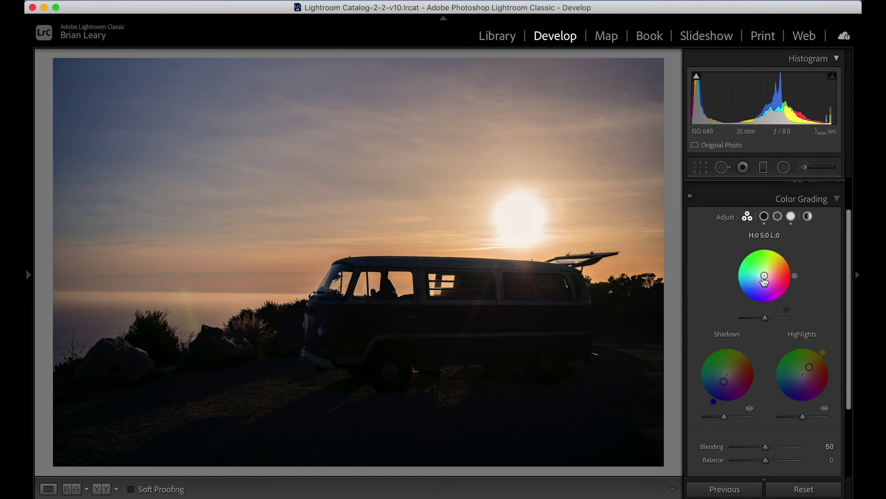
Tint the van photo's midtones a soft warm yellow, and compare the photo with Color Grading off and on
{"action": "left_click_drag", "start_coordinate": [764, 276], "coordinate": [768, 271]}
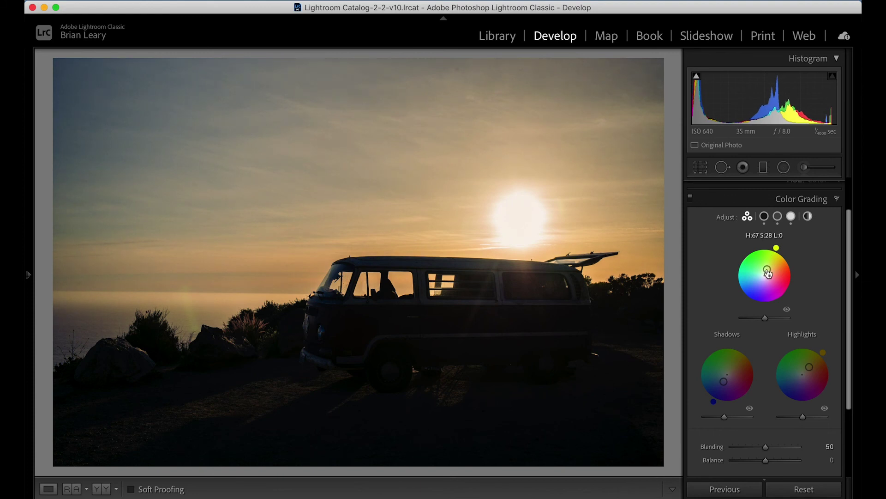
{"action": "left_click_drag", "start_coordinate": [767, 274], "coordinate": [766, 275]}
{"action": "left_click_drag", "start_coordinate": [765, 276], "coordinate": [765, 276]}
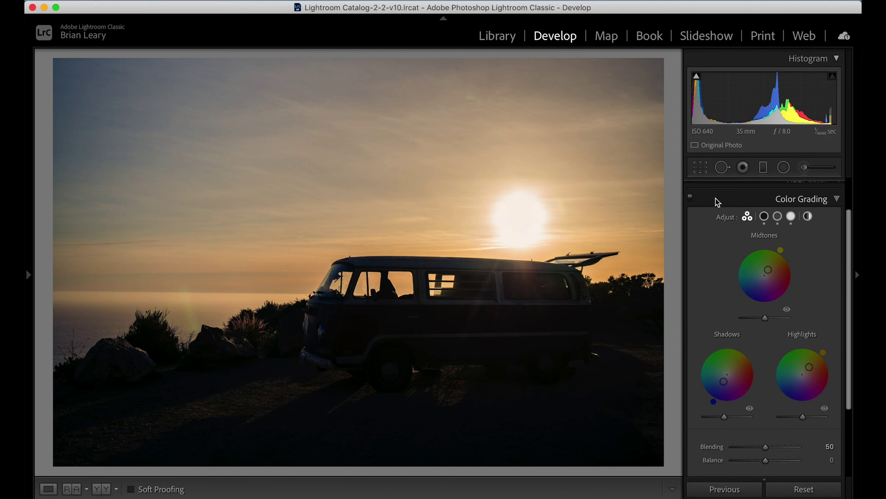
{"action": "left_click", "coordinate": [691, 198]}
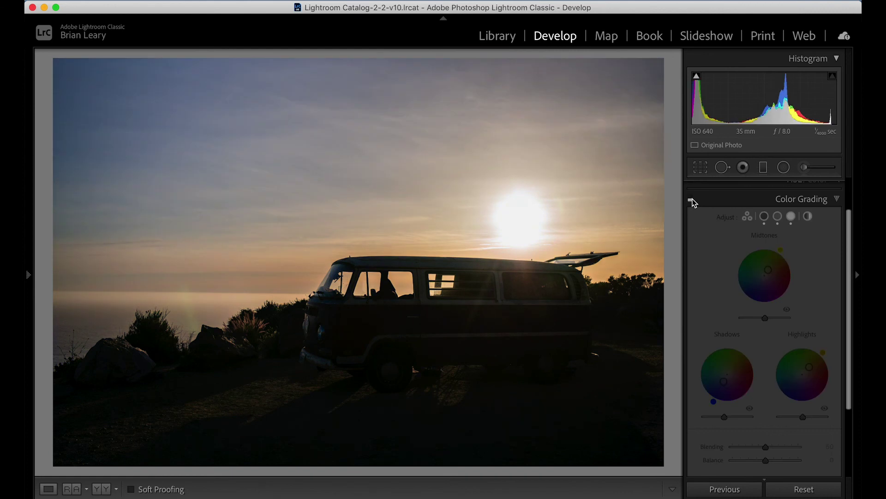
{"action": "left_click", "coordinate": [691, 199]}
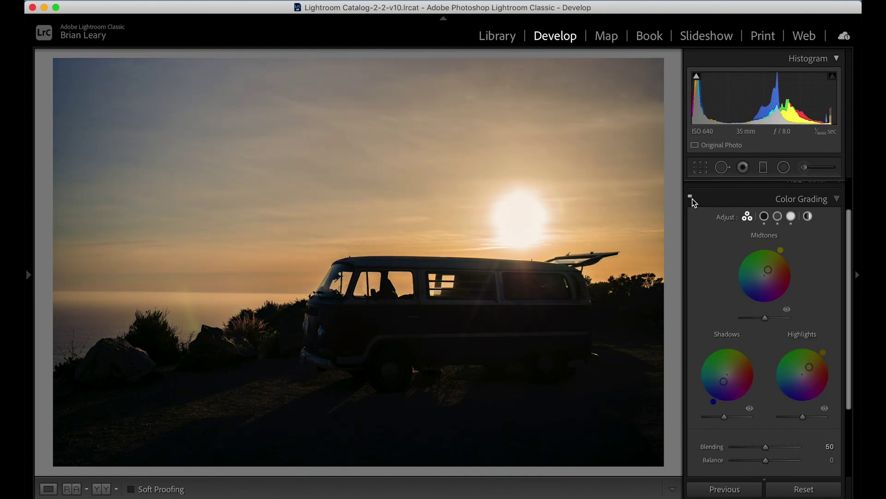